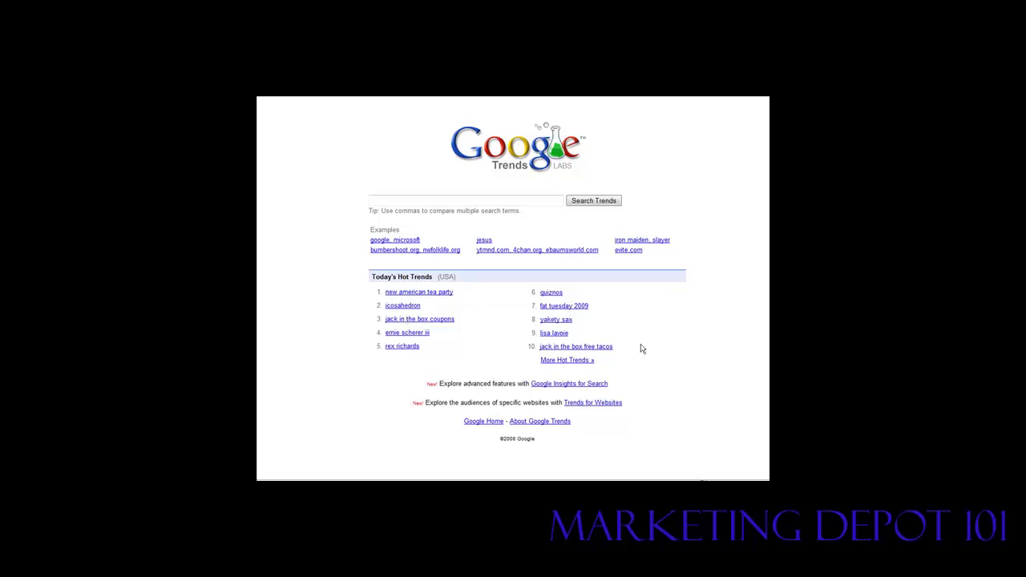
pyautogui.click(565, 362)
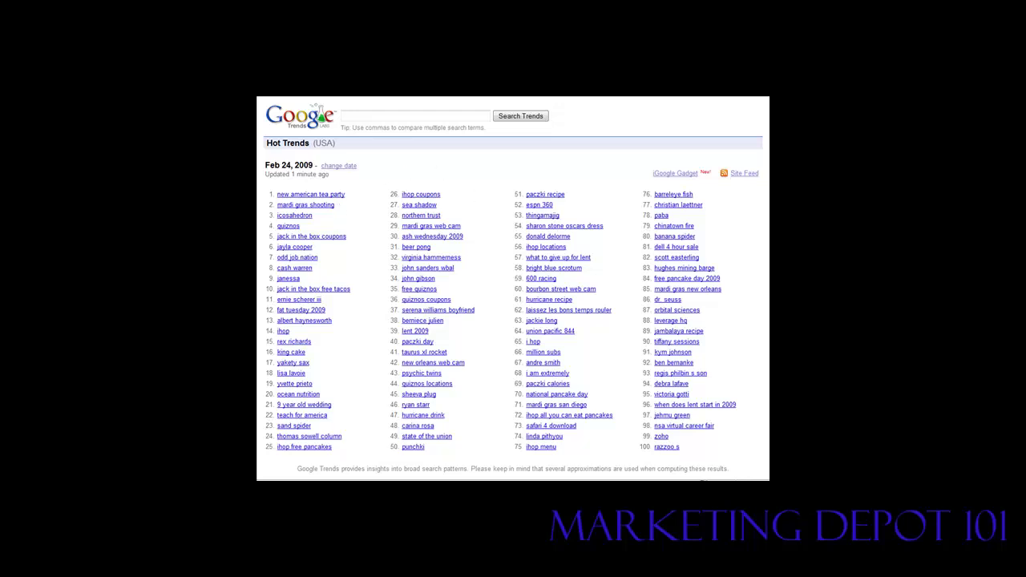
pyautogui.hotkey('alt', 'Left')
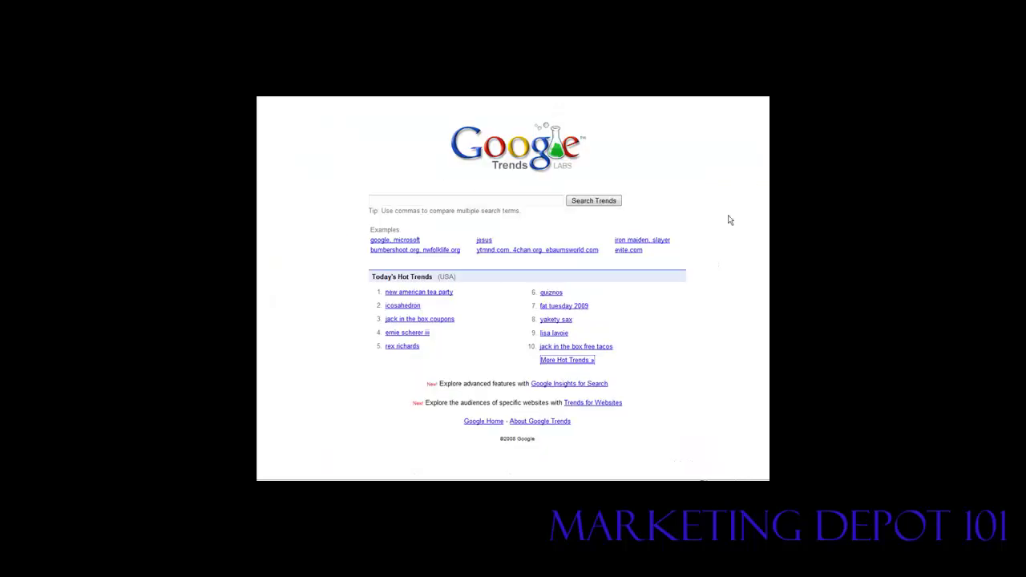
pyautogui.click(698, 184)
# - Open Google Insights for Search with location Worldwide and time range Last 30 days
pyautogui.click(573, 387)
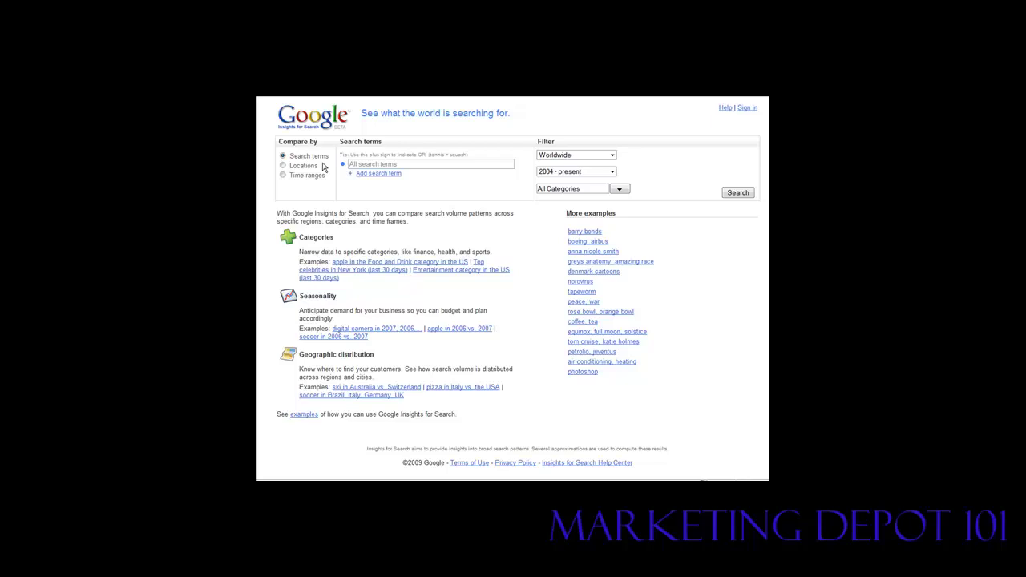
pyautogui.click(611, 156)
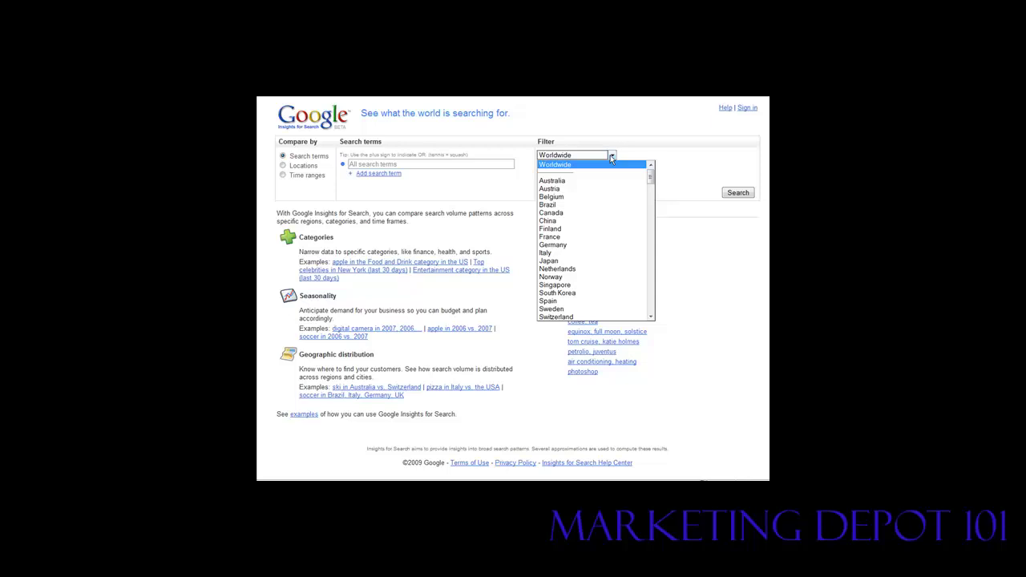
pyautogui.click(597, 165)
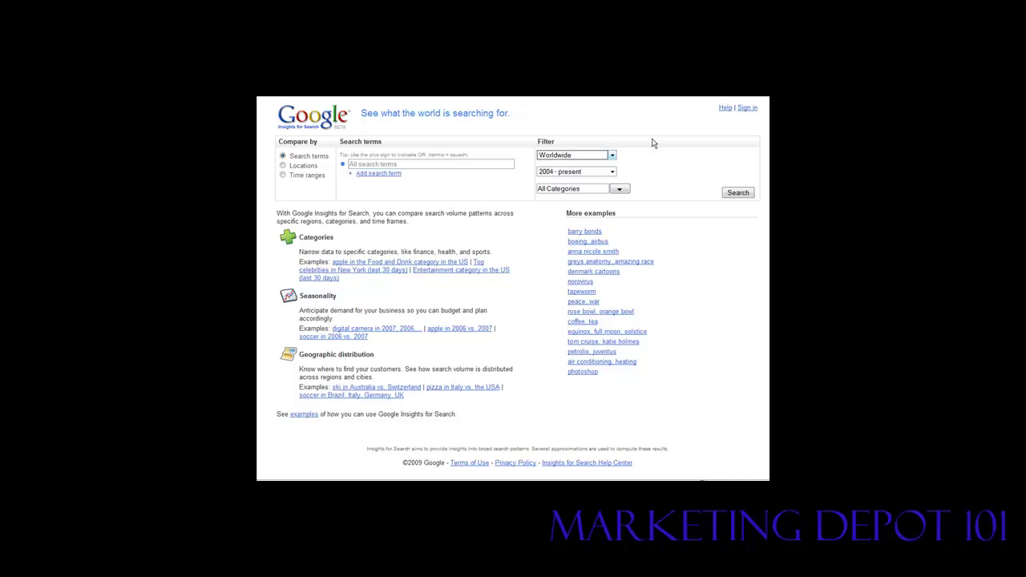
pyautogui.click(614, 175)
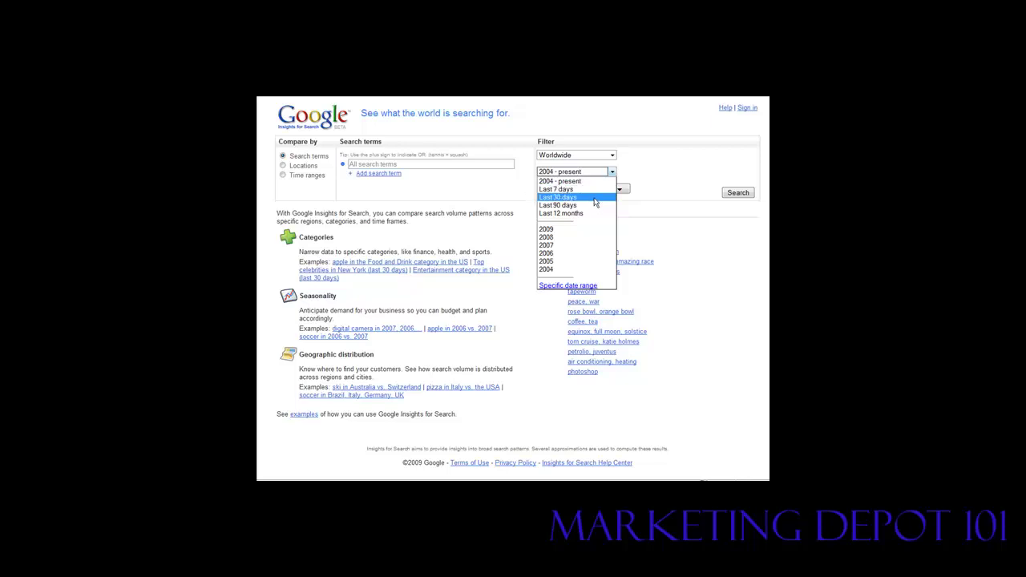
pyautogui.click(594, 198)
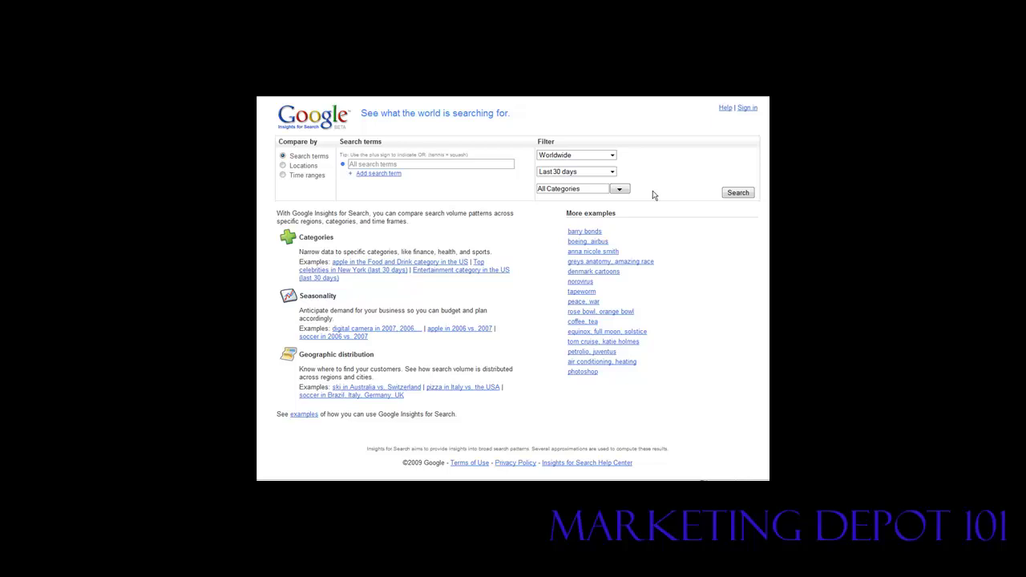
# - Choose Health from the All Categories list of search categories
pyautogui.click(619, 190)
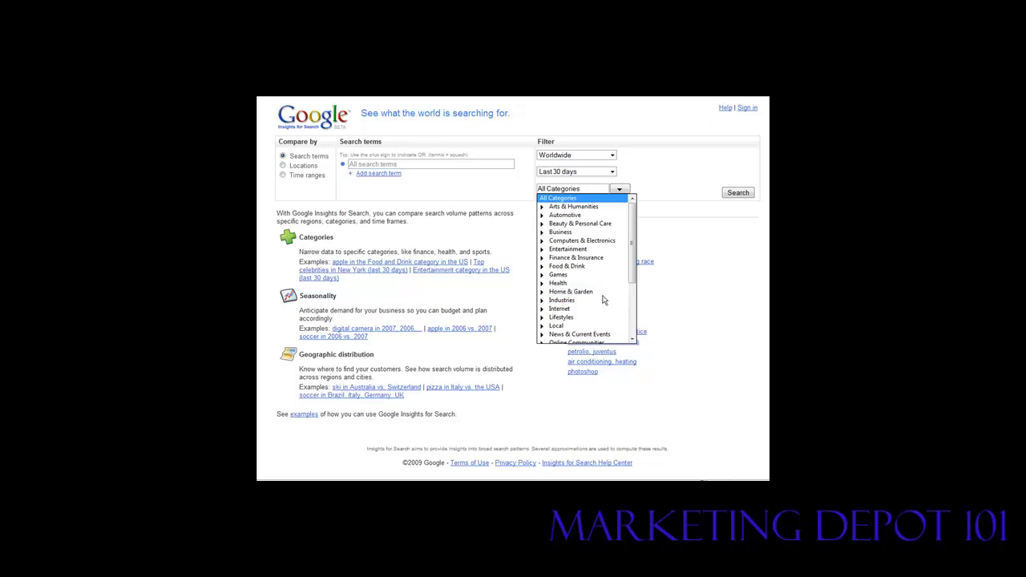
pyautogui.scroll(-1, 610, 295)
pyautogui.scroll(-1, 614, 294)
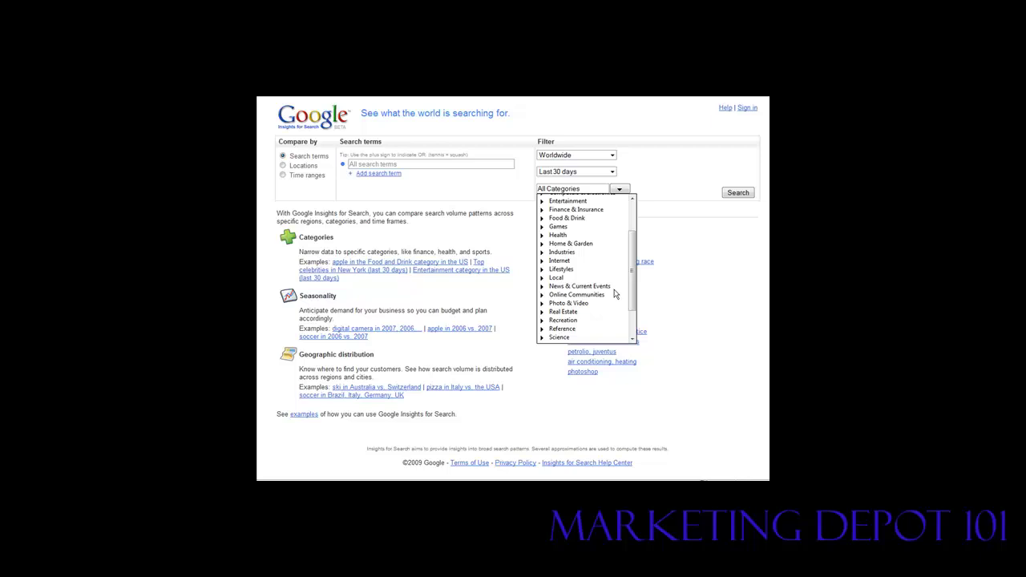
pyautogui.scroll(-1, 614, 294)
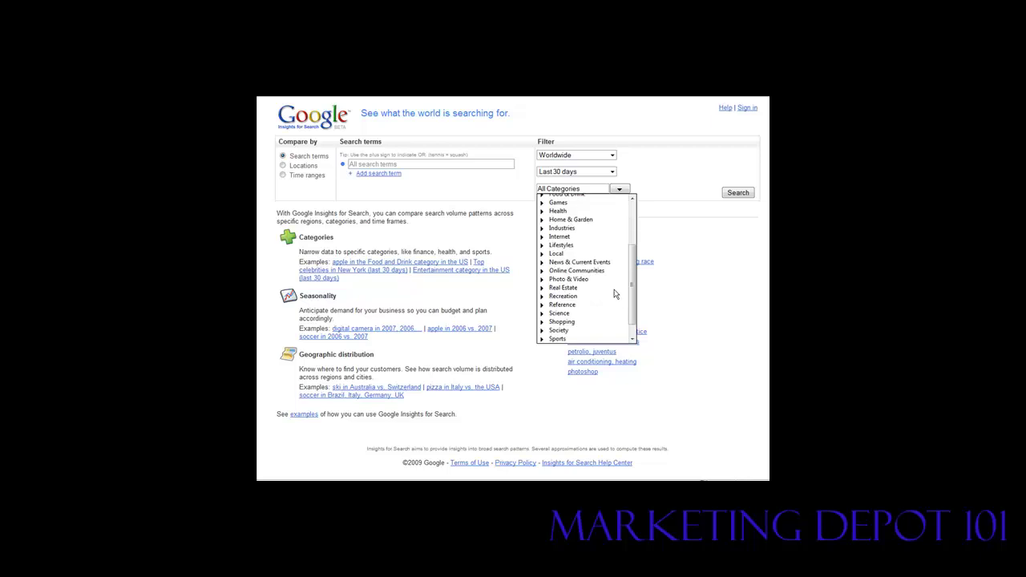
pyautogui.scroll(-1, 593, 295)
pyautogui.scroll(2, 597, 296)
pyautogui.scroll(1, 597, 296)
pyautogui.scroll(1, 602, 297)
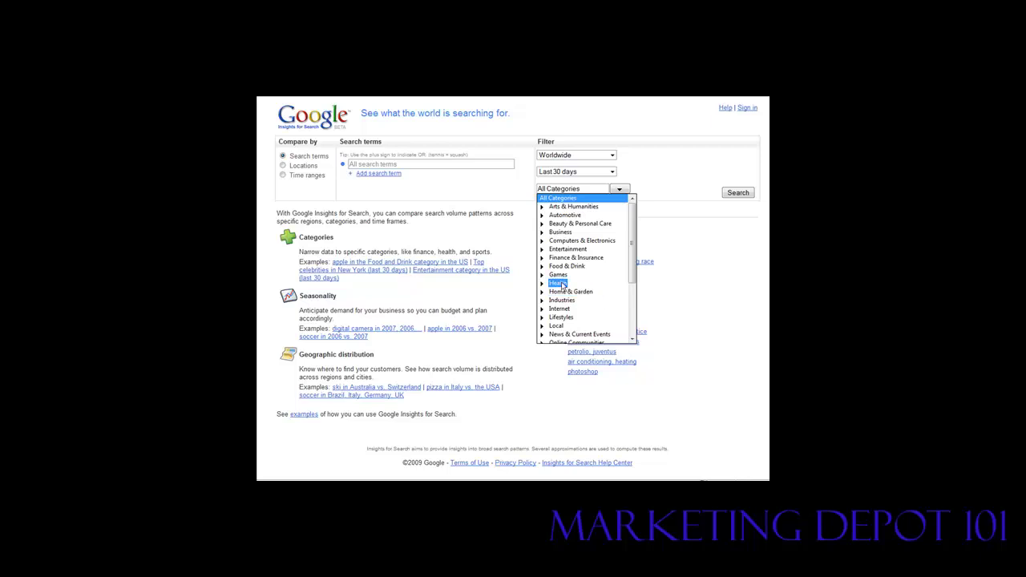
pyautogui.click(564, 284)
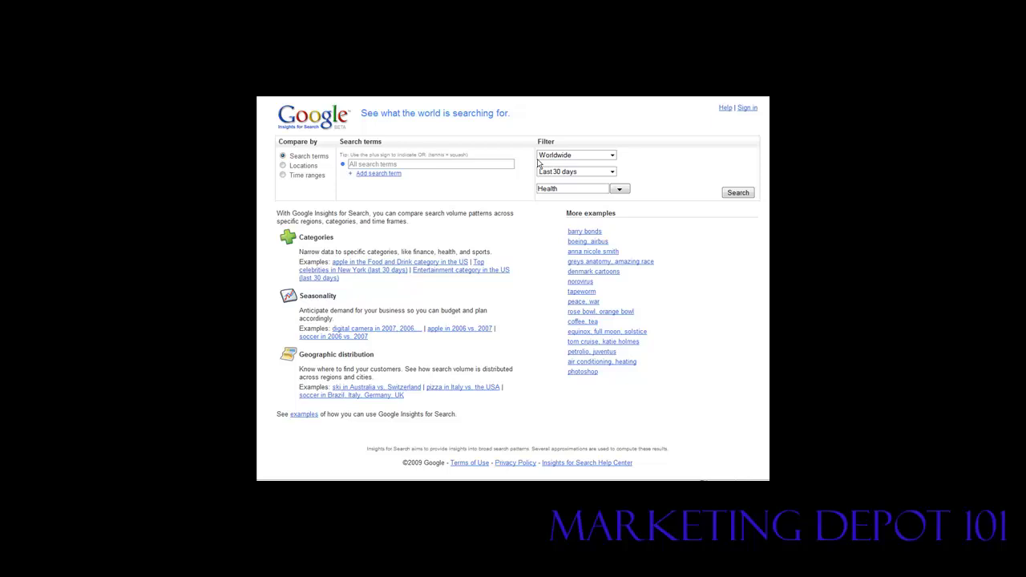
# - Run the Health search and review the interest chart and top searches led by cancer
pyautogui.click(735, 194)
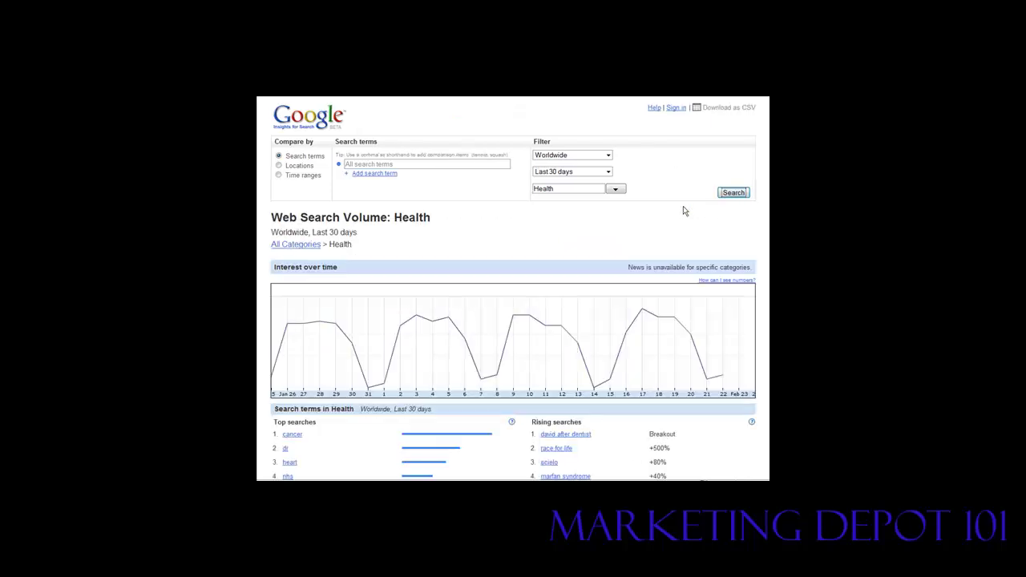
pyautogui.scroll(-3, 508, 256)
pyautogui.scroll(-1, 510, 258)
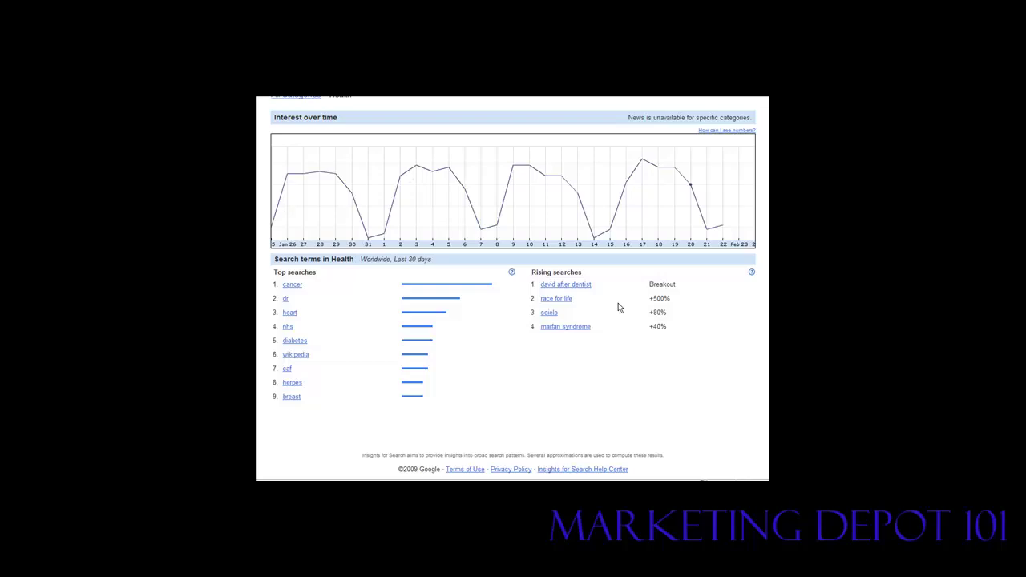
# - Drill into 'cancer' and review regional interest and related searches like breast cancer
pyautogui.click(293, 287)
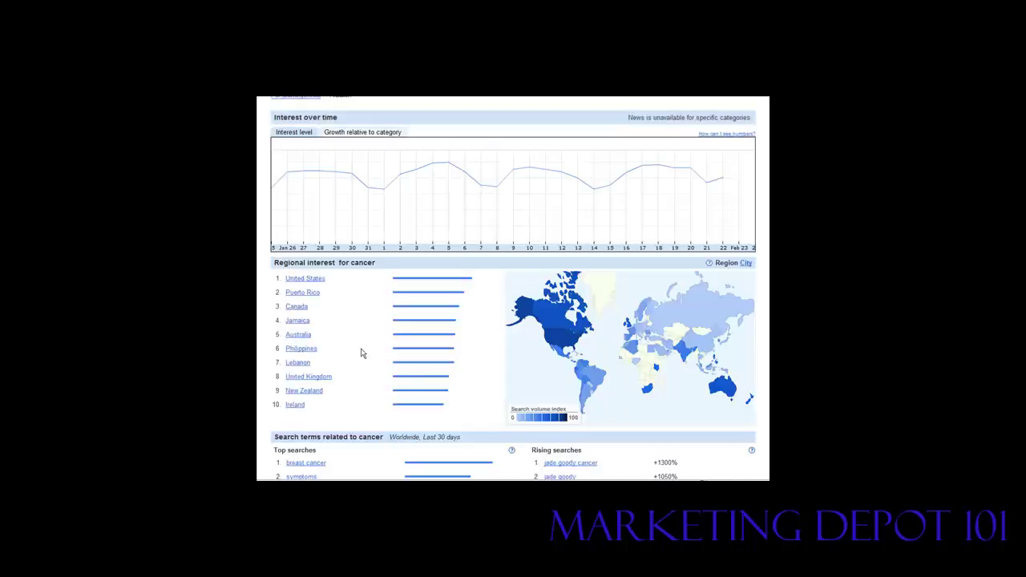
pyautogui.scroll(-2, 389, 281)
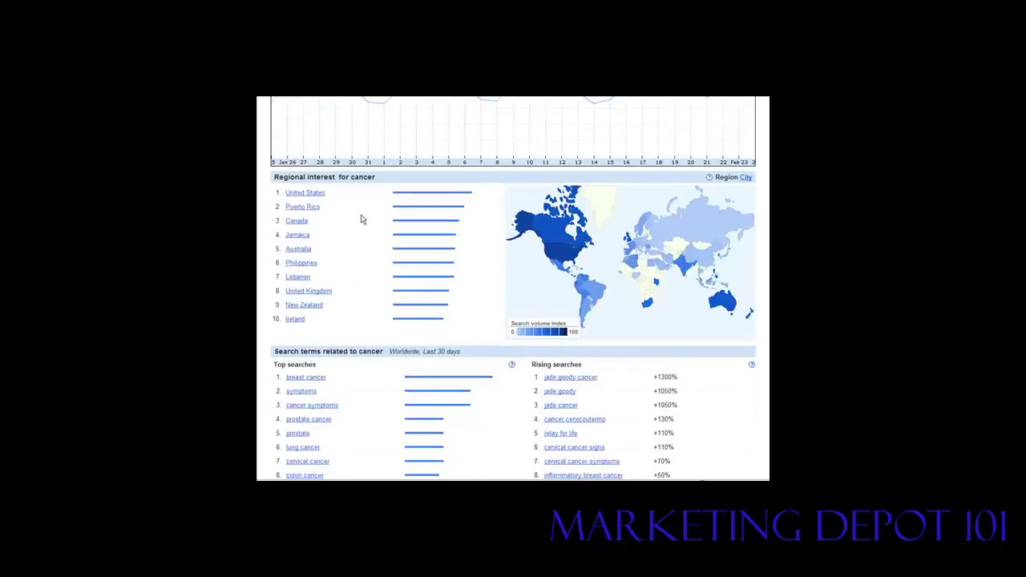
pyautogui.scroll(-2, 359, 267)
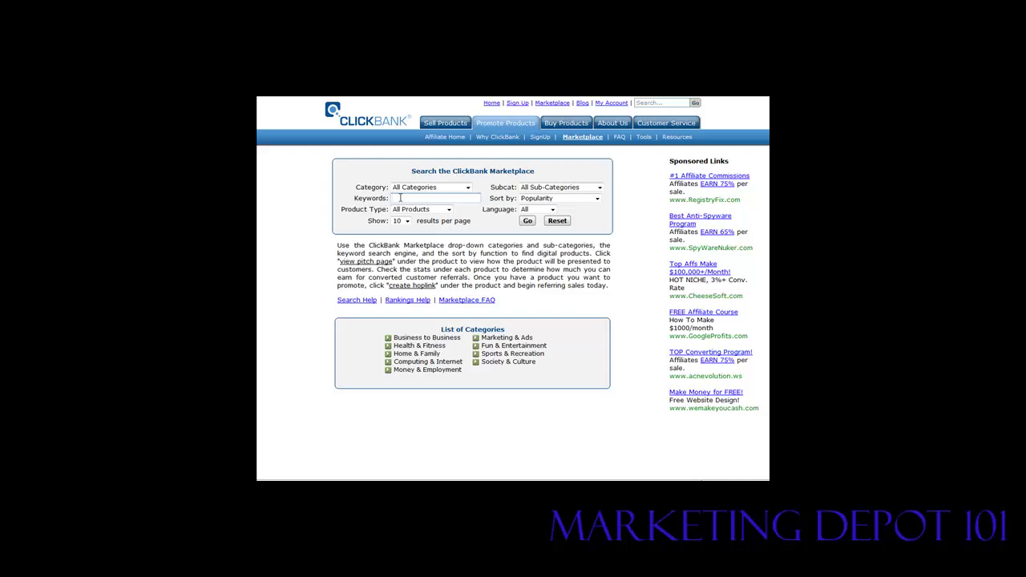
# - Search the ClickBank Marketplace for 'cancer' and browse the matching products
pyautogui.write('cancer')
pyautogui.click(528, 222)
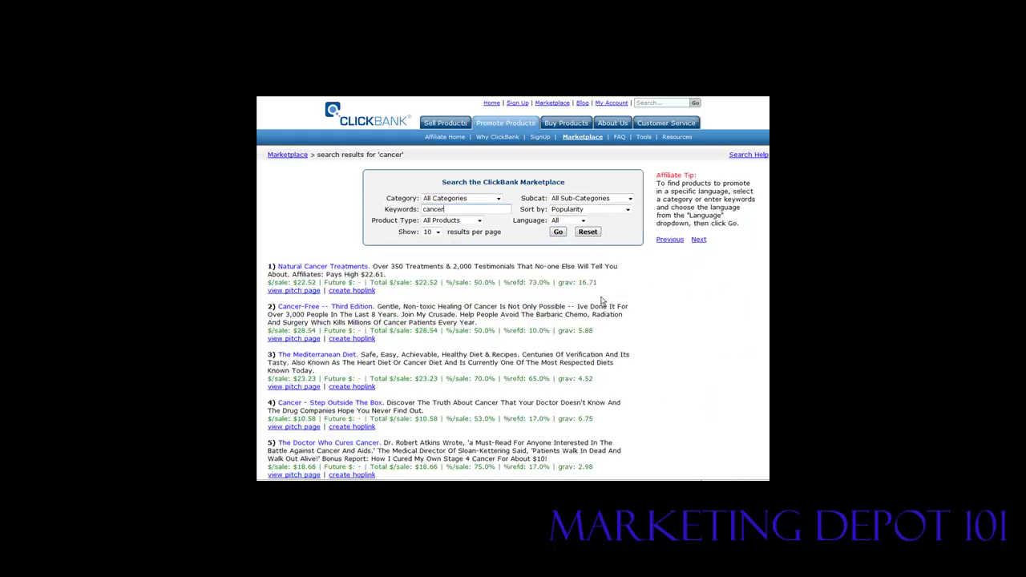
pyautogui.scroll(-1, 429, 285)
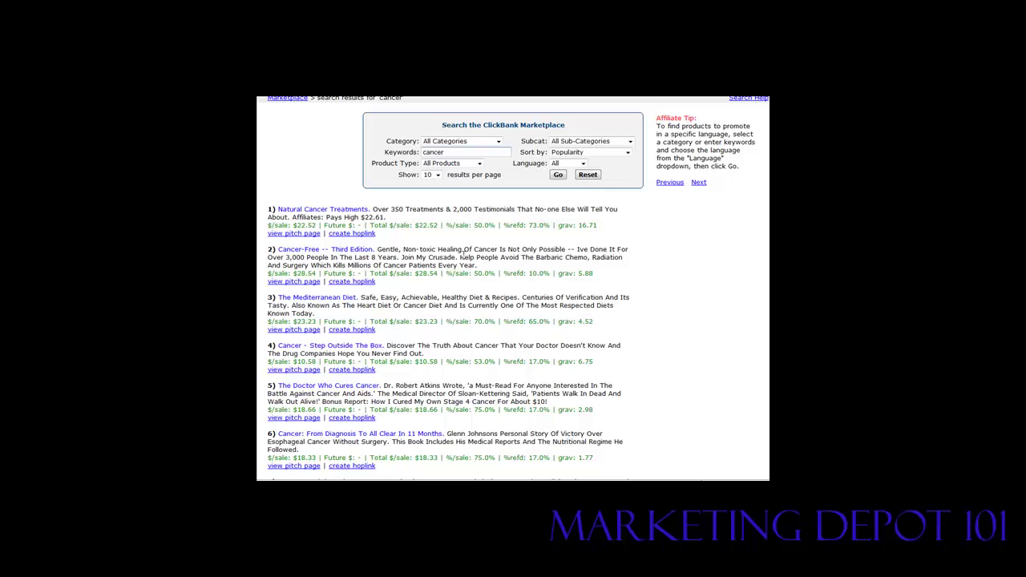
pyautogui.scroll(-1, 465, 257)
pyautogui.scroll(2, 470, 265)
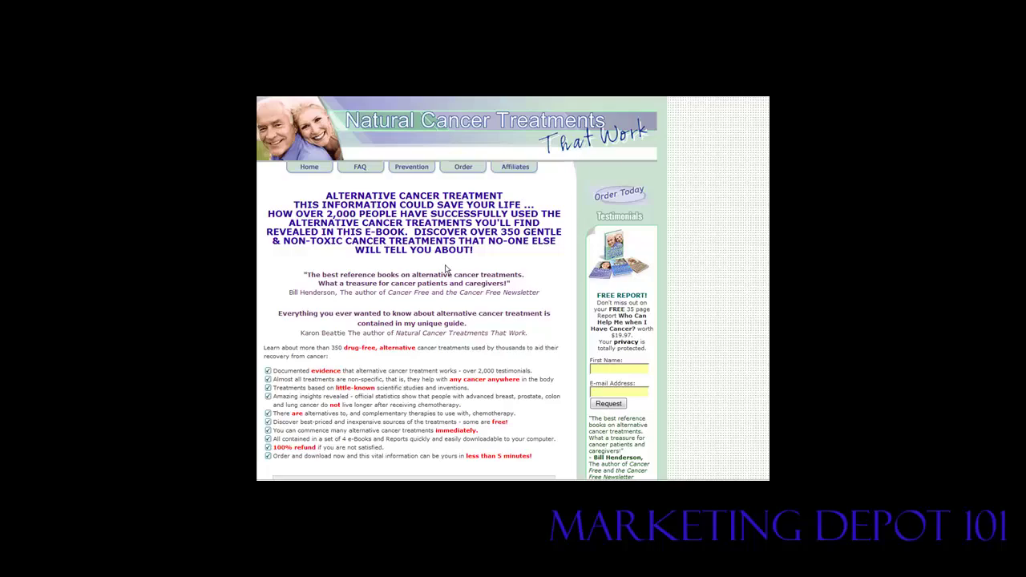
# - Read through the Natural Cancer Treatments sales page, then return to ClickBank's cancer results
pyautogui.scroll(-1, 446, 270)
pyautogui.scroll(-1, 452, 268)
pyautogui.scroll(-2, 461, 267)
pyautogui.scroll(-1, 466, 265)
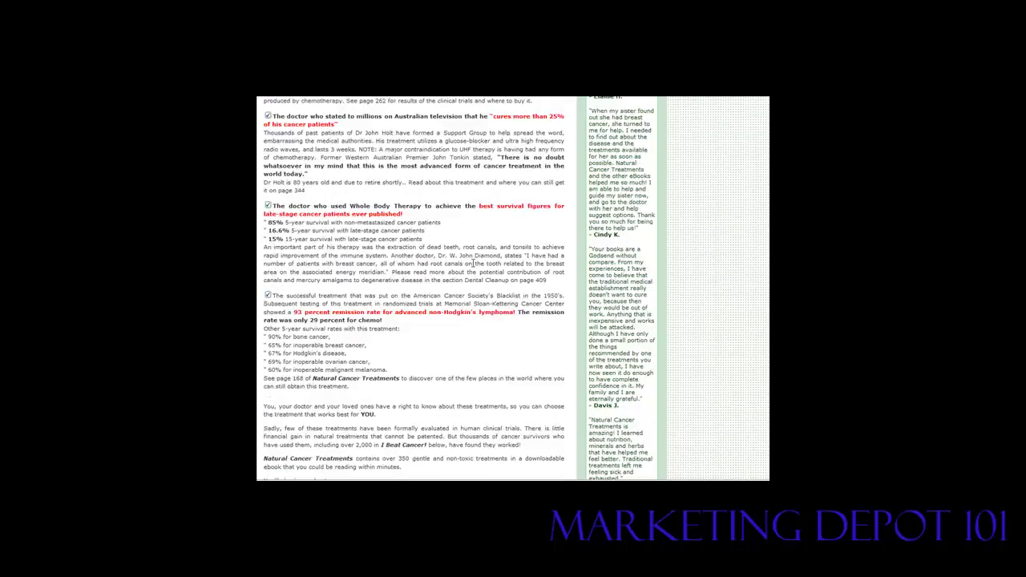
pyautogui.scroll(-2, 473, 263)
pyautogui.scroll(-2, 475, 265)
pyautogui.scroll(-2, 478, 270)
pyautogui.scroll(-1, 482, 273)
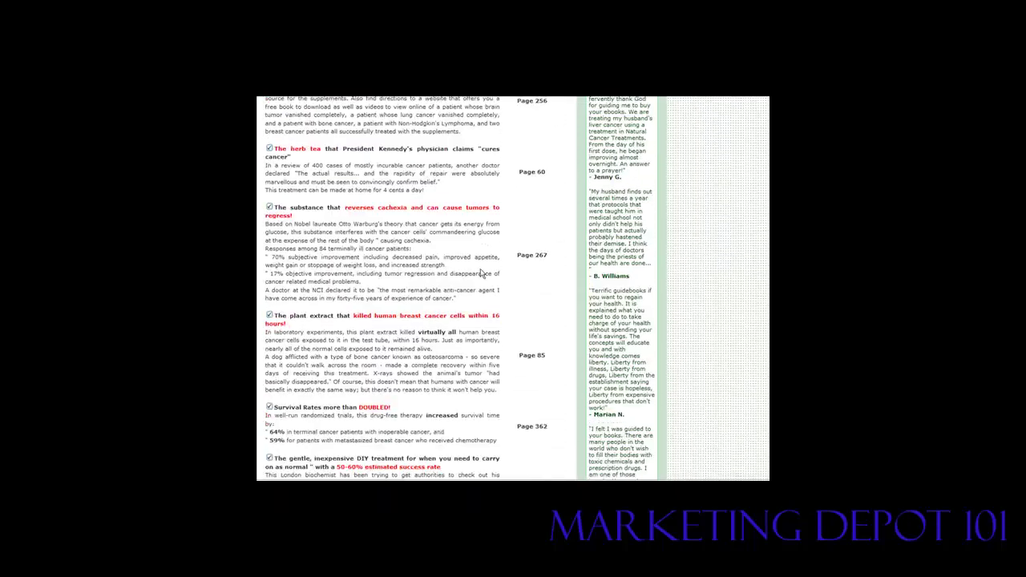
pyautogui.scroll(-2, 483, 273)
pyautogui.scroll(4, 487, 270)
pyautogui.scroll(2, 492, 268)
pyautogui.scroll(3, 496, 267)
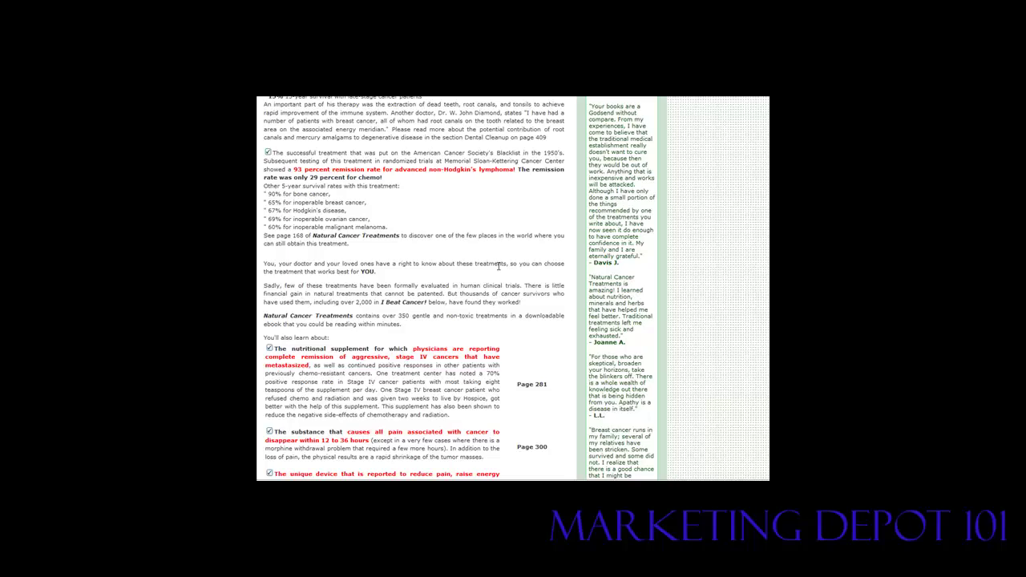
pyautogui.scroll(3, 498, 266)
pyautogui.scroll(2, 498, 266)
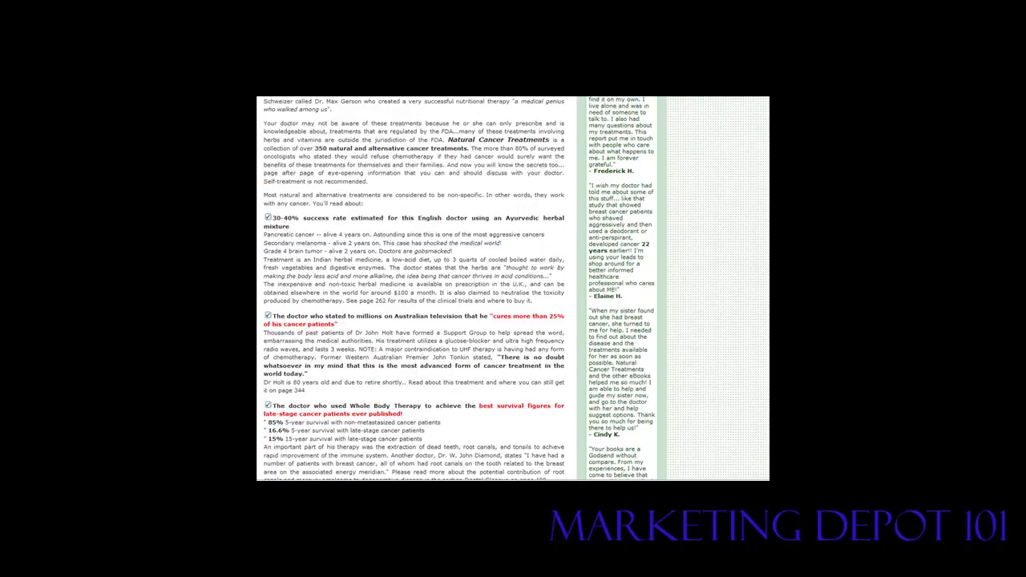
pyautogui.hotkey('alt', 'Left')
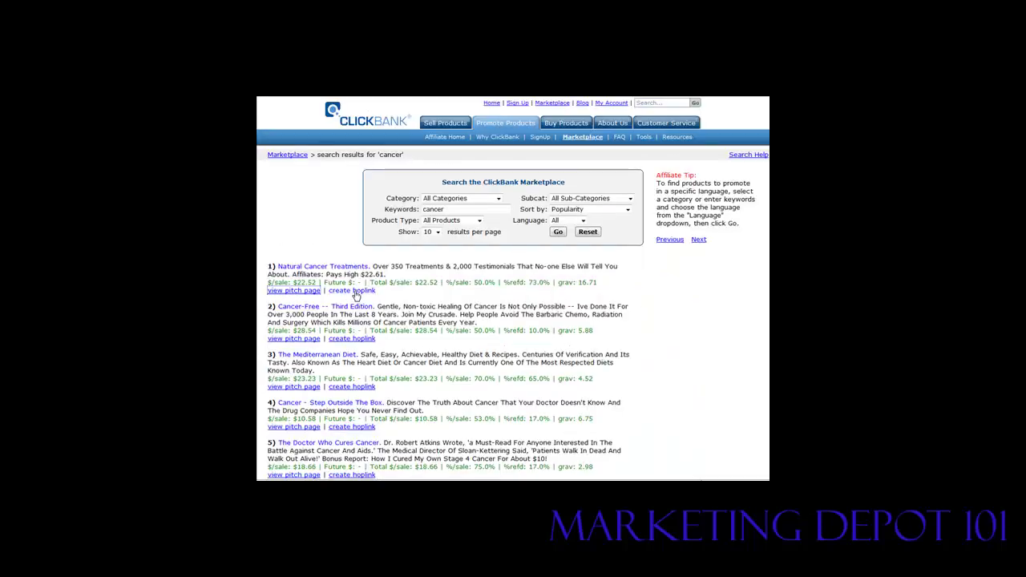
pyautogui.click(367, 292)
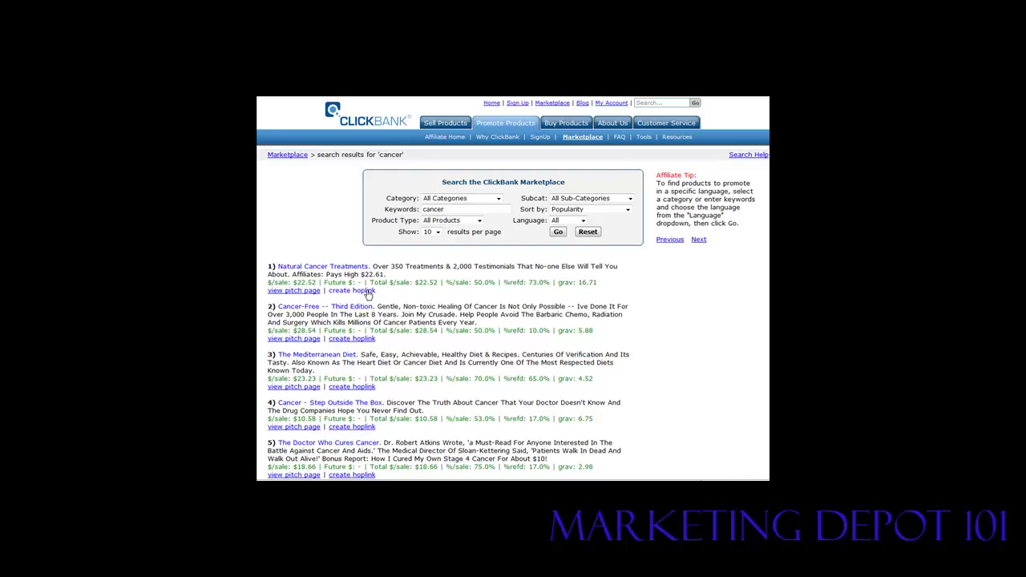